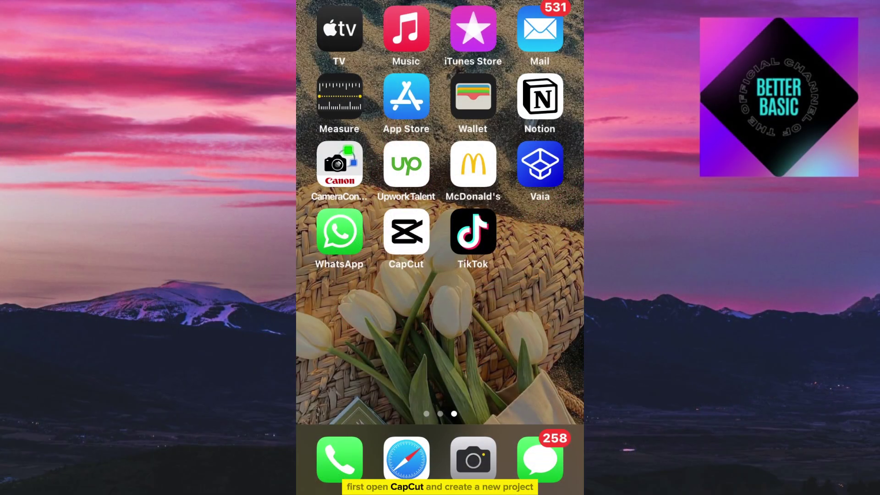
Launch CapCut, start a new project and select the tulips-against-sky video from Recents
{"action": "left_click", "coordinate": [406, 232]}
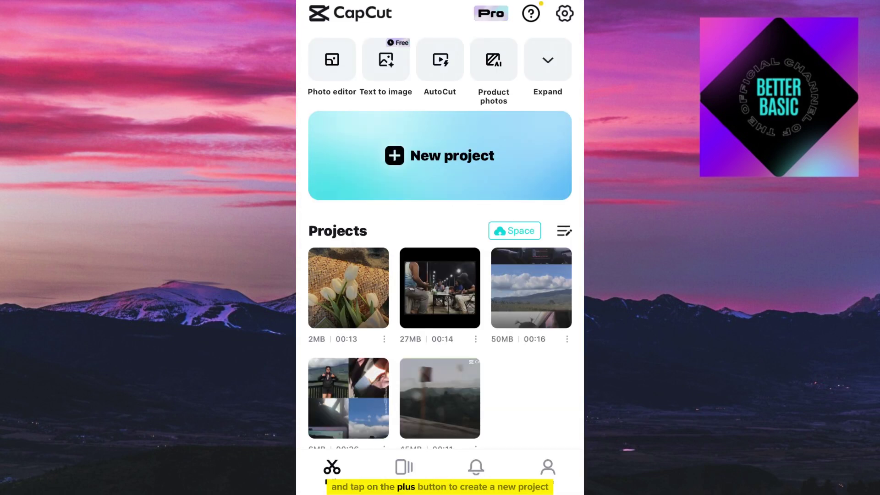
{"action": "left_click", "coordinate": [439, 155]}
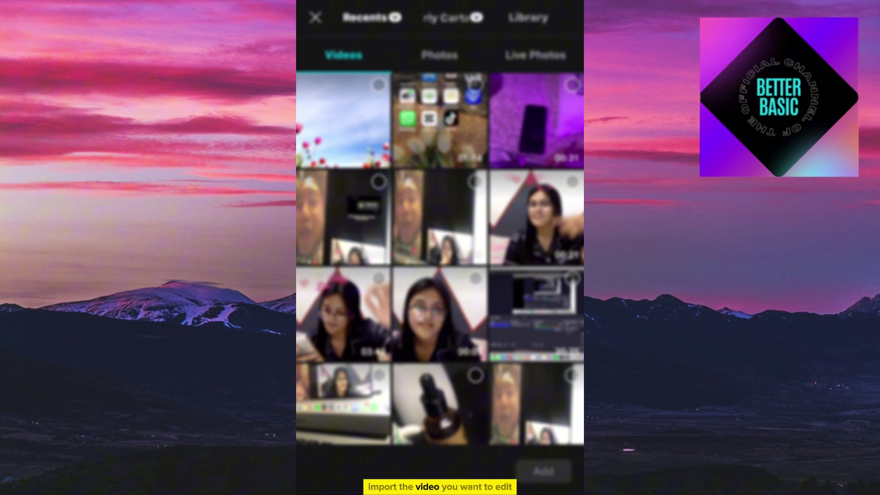
{"action": "left_click", "coordinate": [344, 121]}
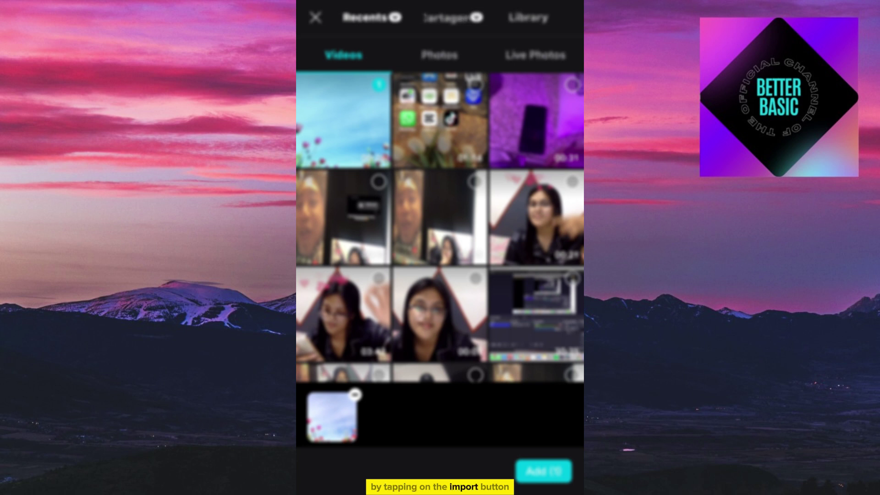